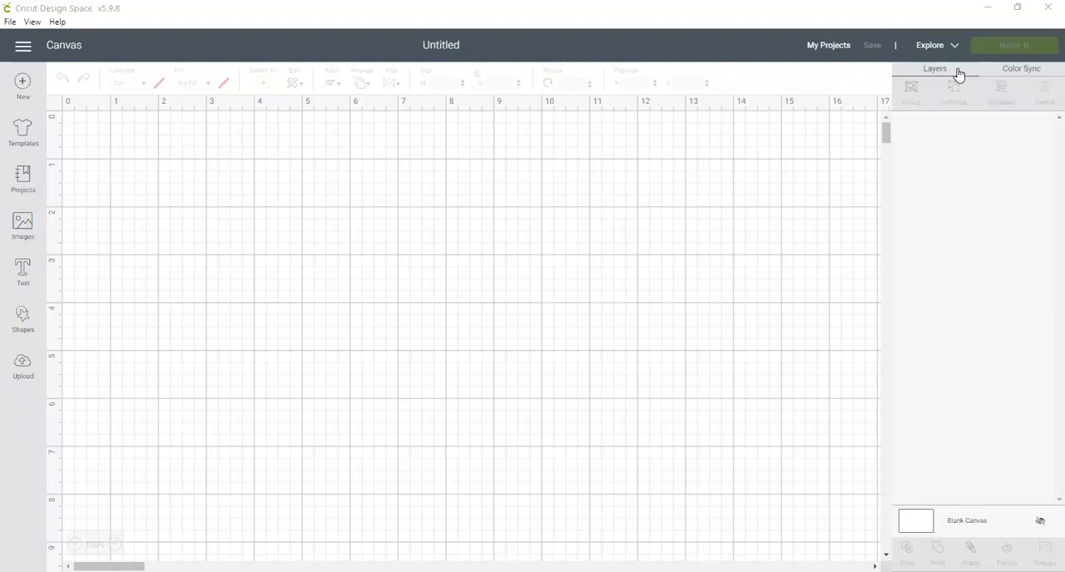
Step: Browse the image library's Image Sets category and filter it to purchased sets
click(23, 227)
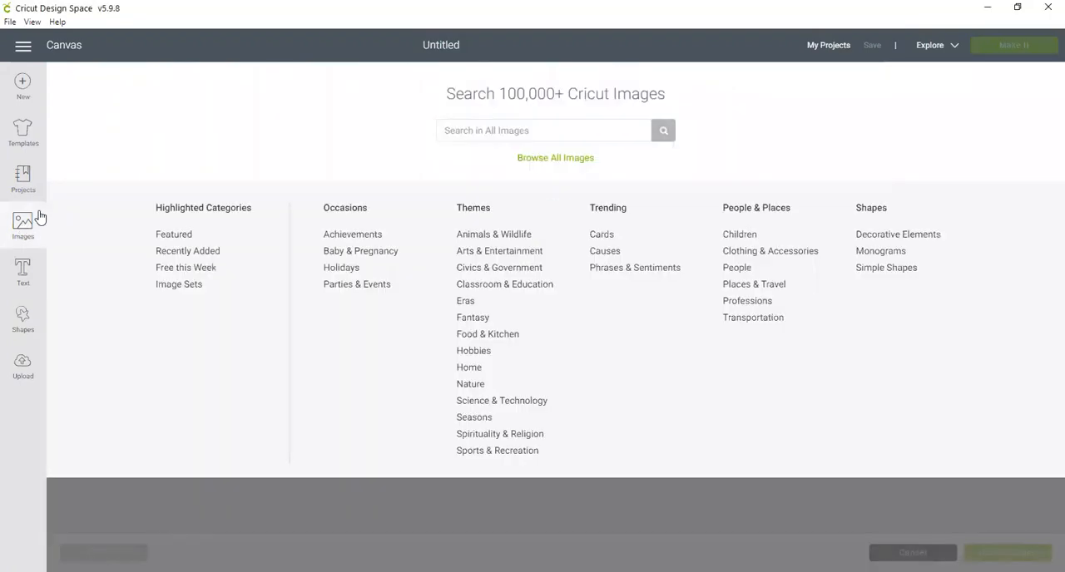
click(178, 285)
click(74, 203)
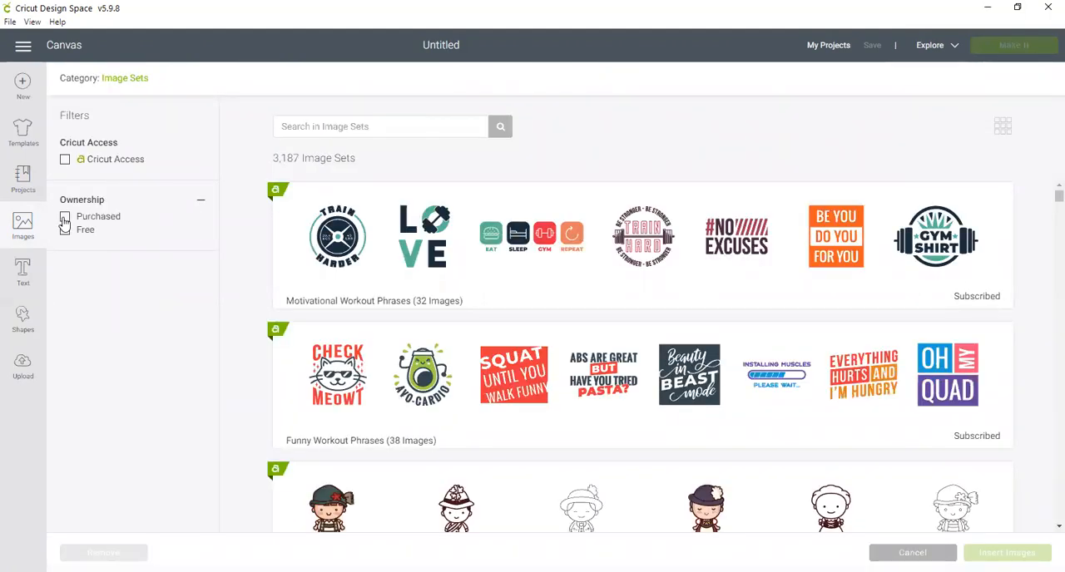
click(64, 218)
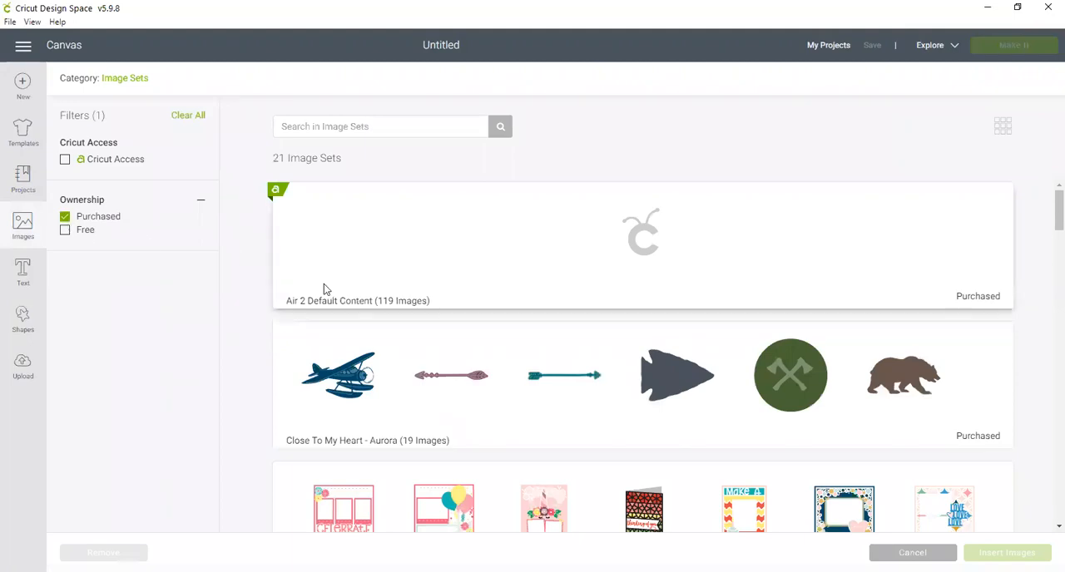
Step: Open the "Close To My Heart - Stitched Together" set and insert its ladybug image on the canvas
scroll(256, 319, down, 1)
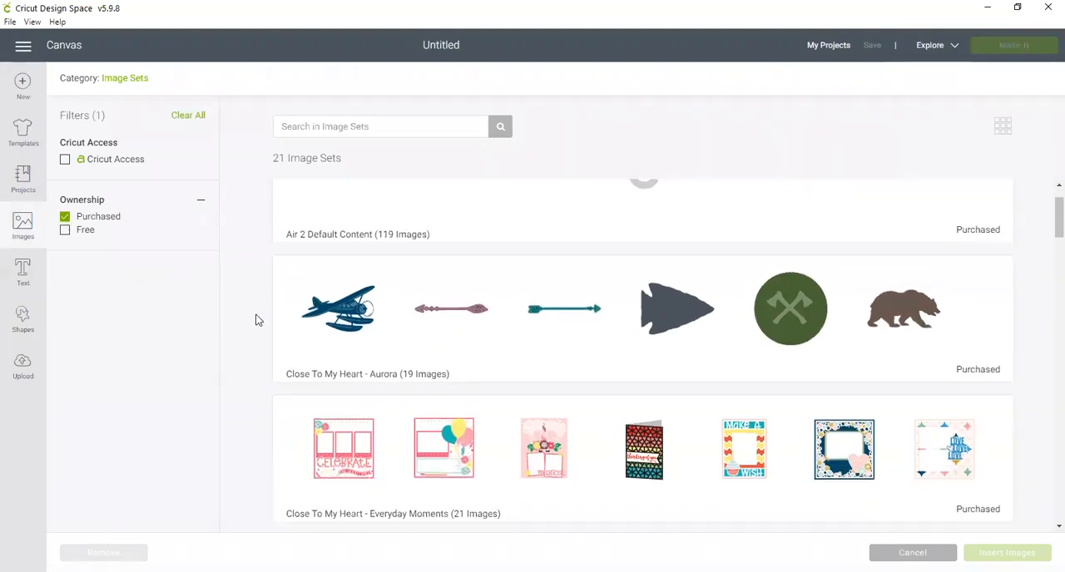
scroll(257, 319, down, 4)
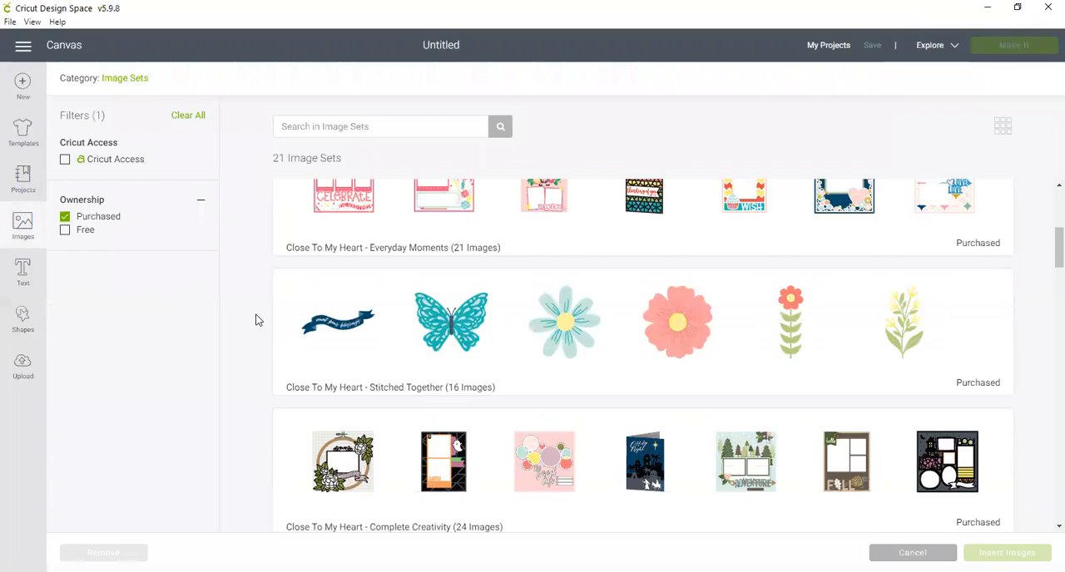
click(481, 343)
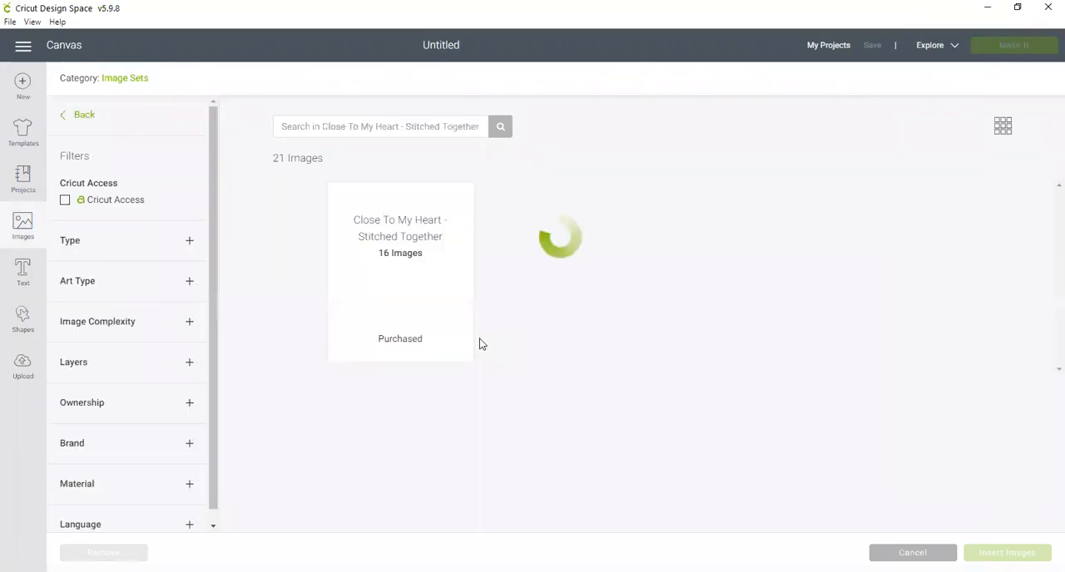
click(409, 470)
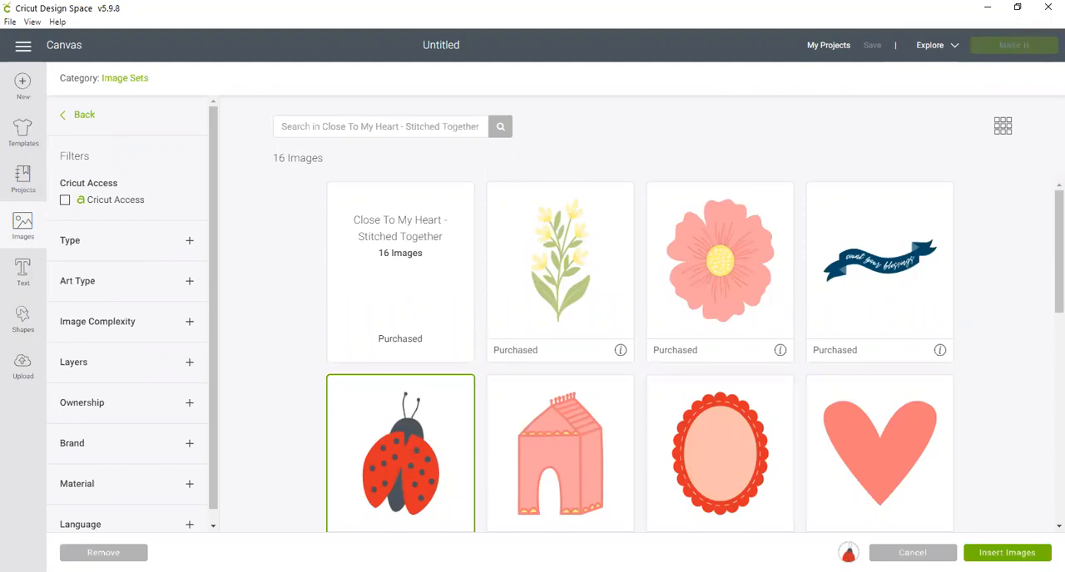
click(1007, 553)
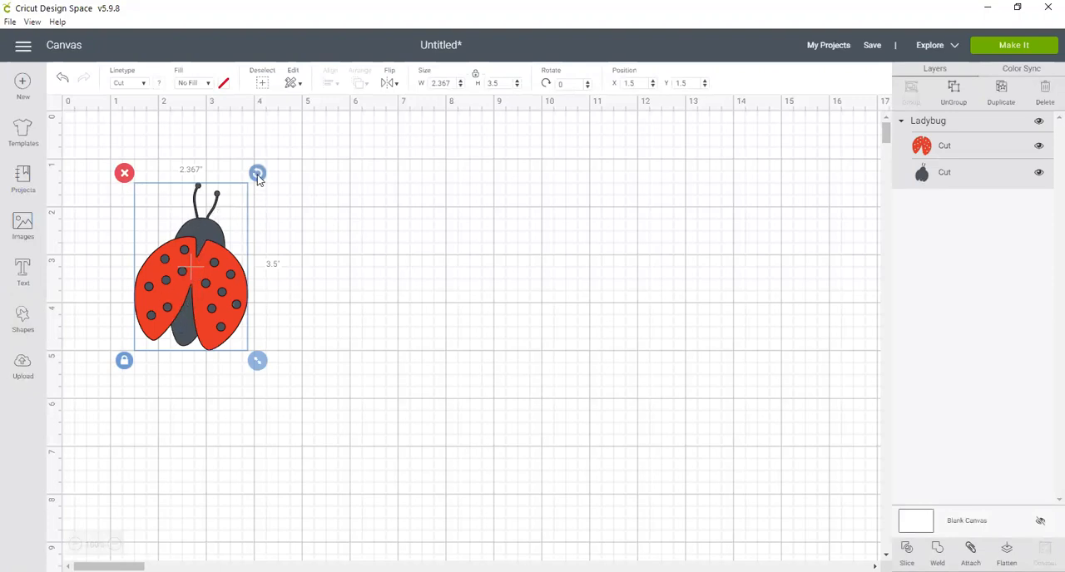
Step: Rotate the ladybug upright to about 351° and reposition it at about X 0.82, Y 1.47 inches
drag(258, 178, 244, 166)
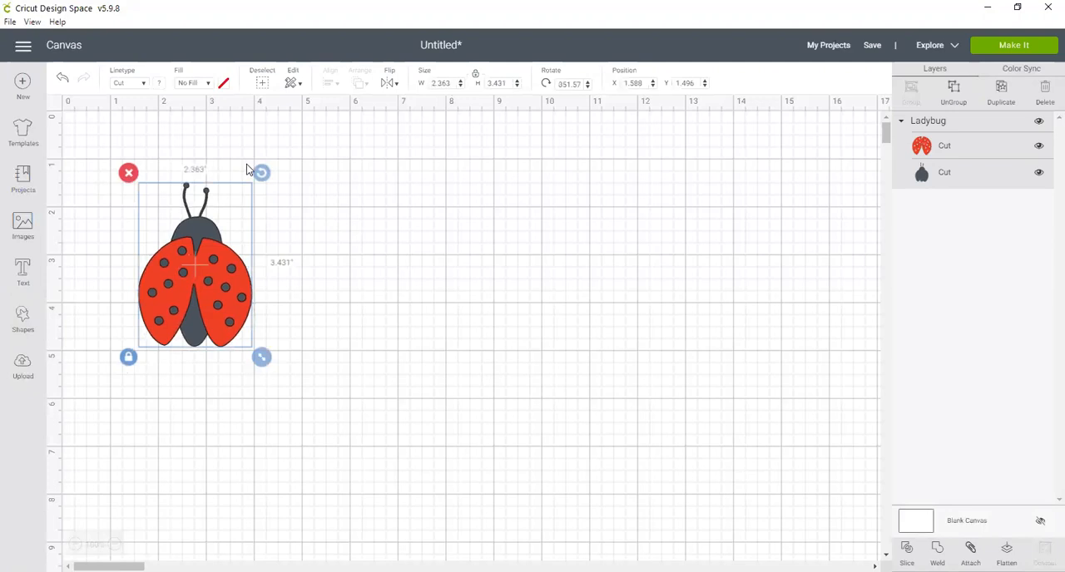
click(254, 216)
drag(204, 260, 175, 260)
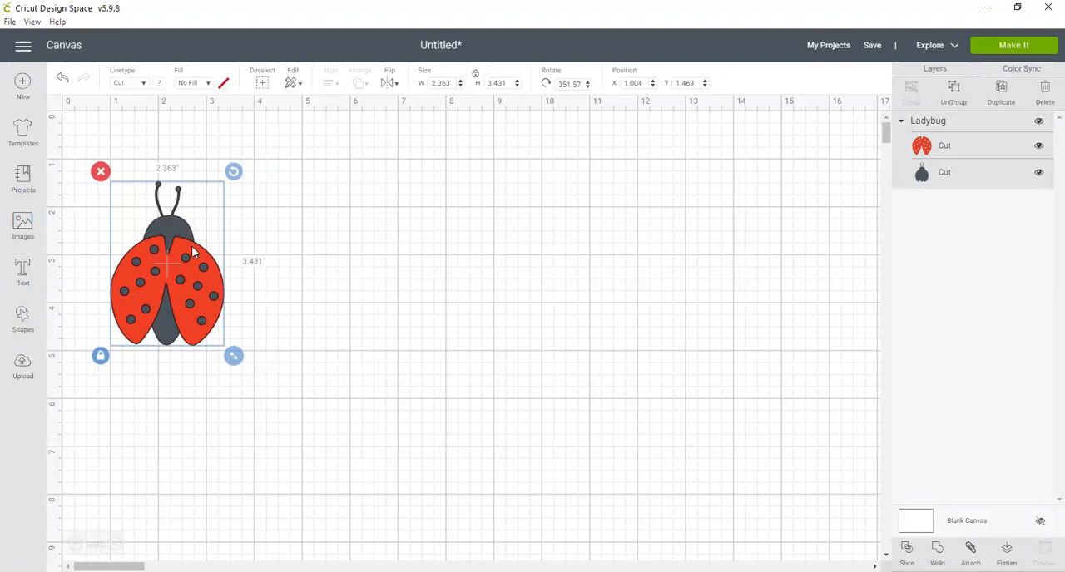
drag(224, 252, 216, 255)
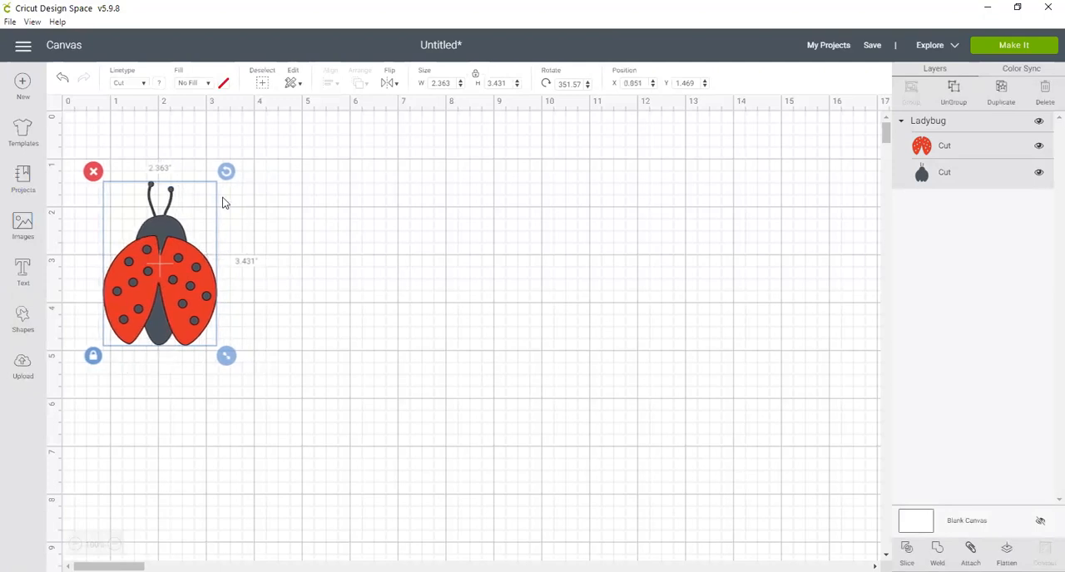
drag(227, 174, 226, 173)
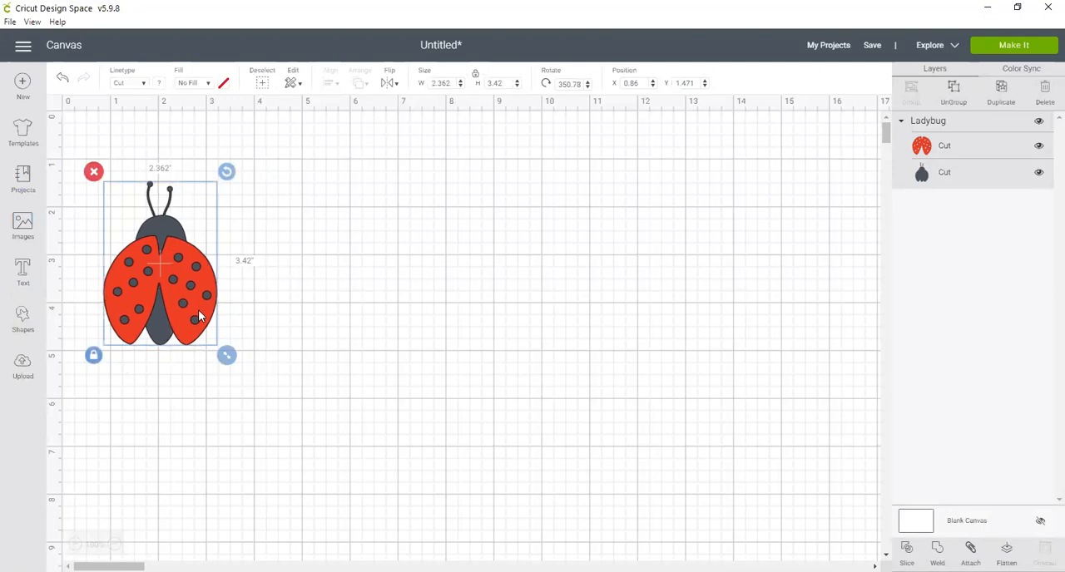
drag(202, 308, 200, 308)
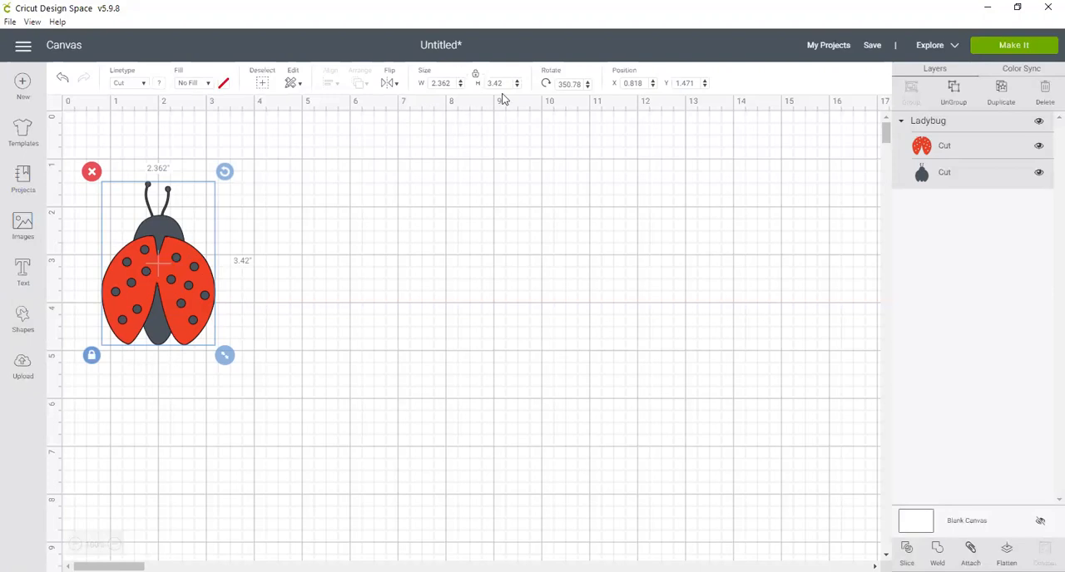
Step: Set the ladybug's width to 4.25 inches, keeping its proportions locked
double_click(444, 84)
text(4.25)
key(Return)
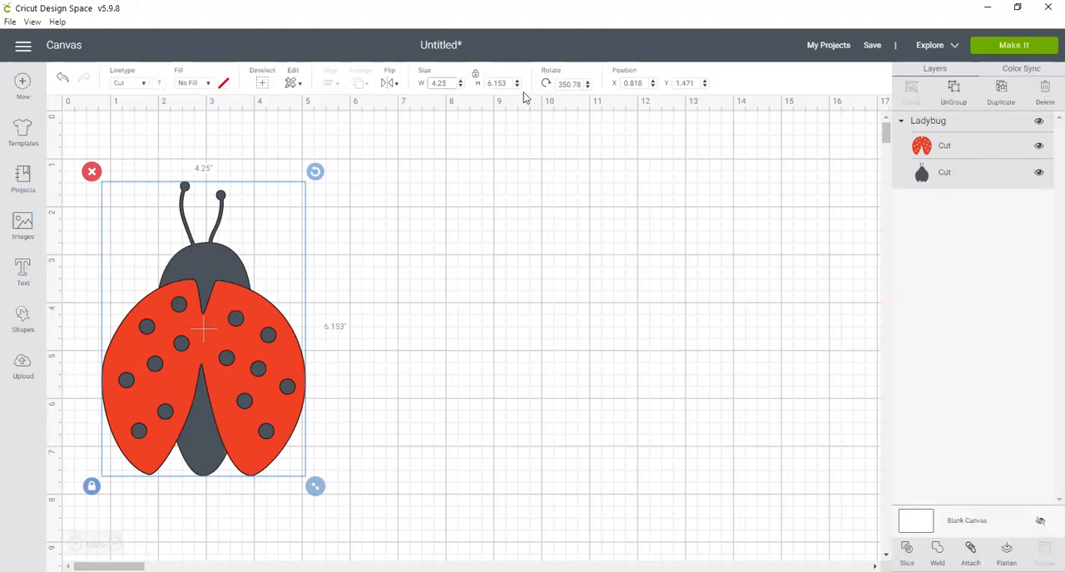
Step: Set the ladybug's width to 4 inches and place a duplicate at about X 10.3, Y 1.6 inches
drag(447, 83, 429, 85)
text(4)
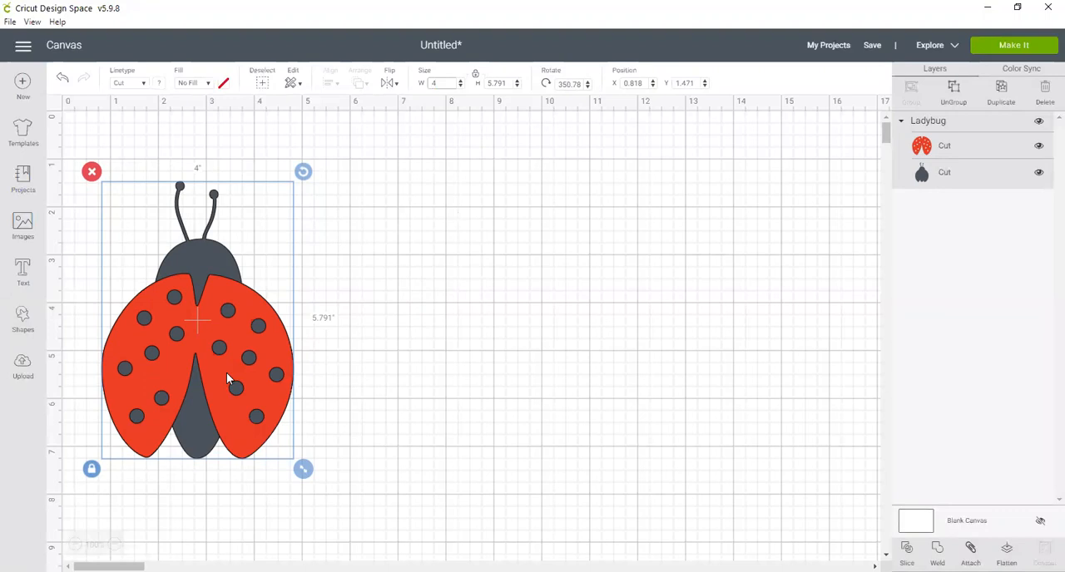
click(1002, 89)
drag(201, 372, 635, 348)
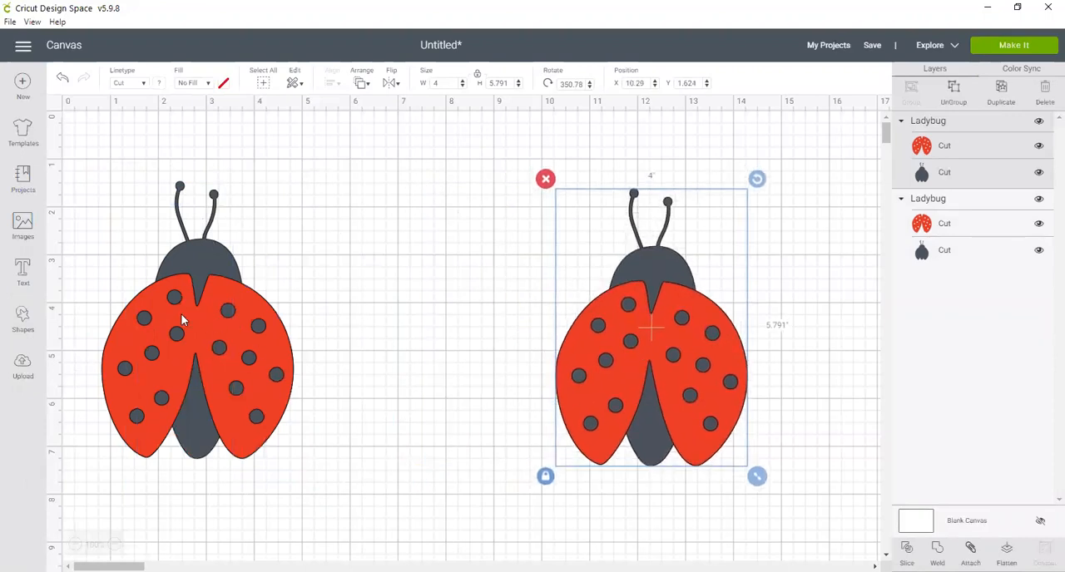
Step: Ungroup the original ladybug and place a duplicate of its dark body layer between the two ladybugs
click(220, 381)
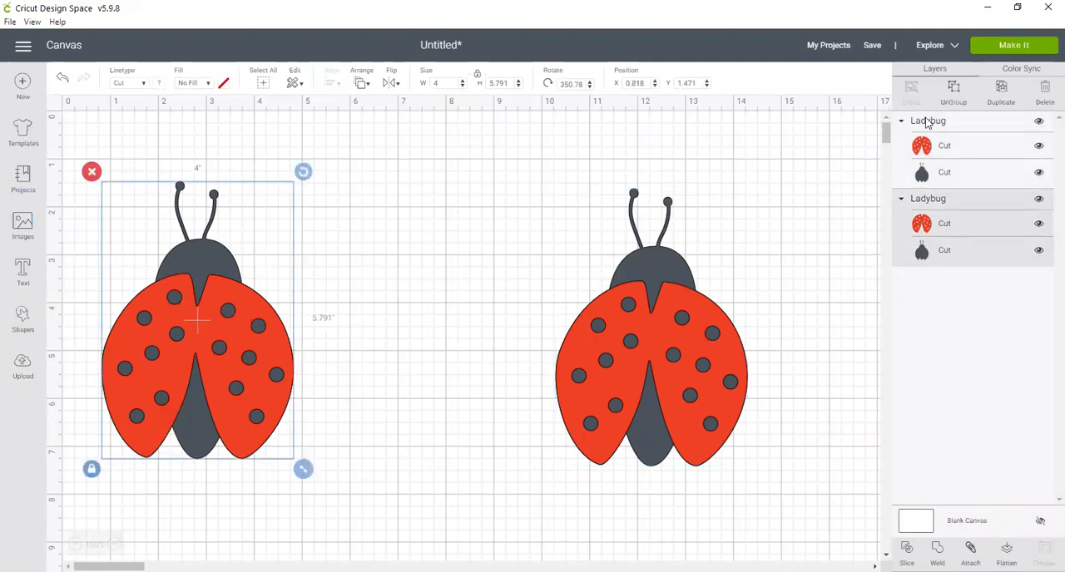
click(955, 94)
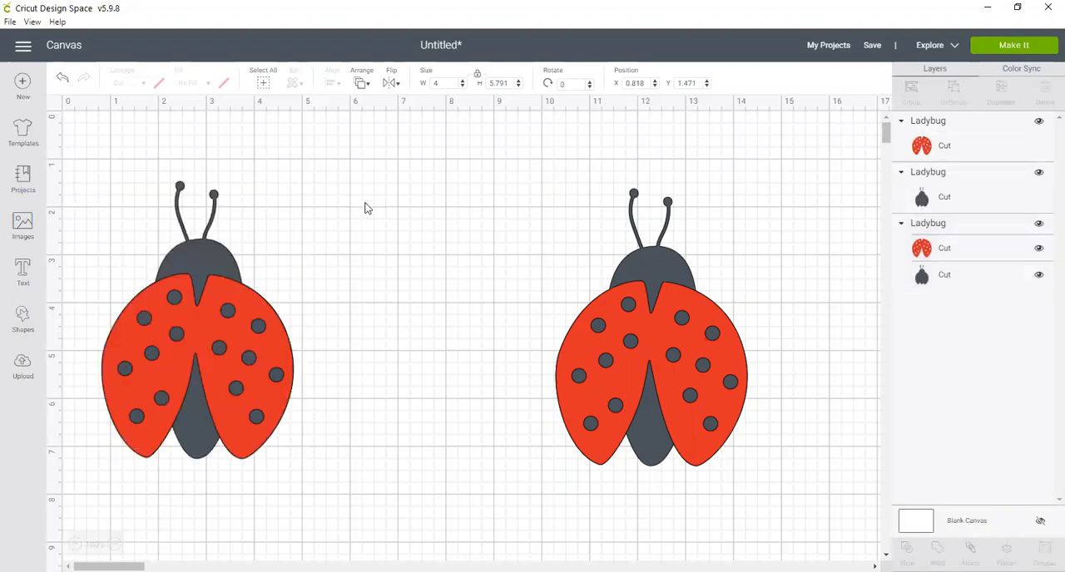
click(204, 245)
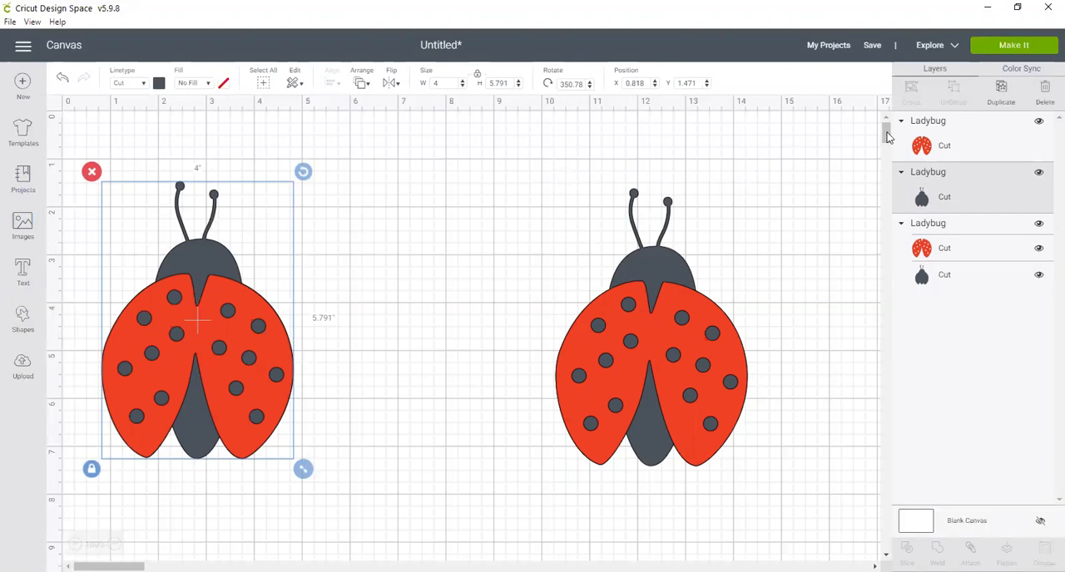
click(1004, 99)
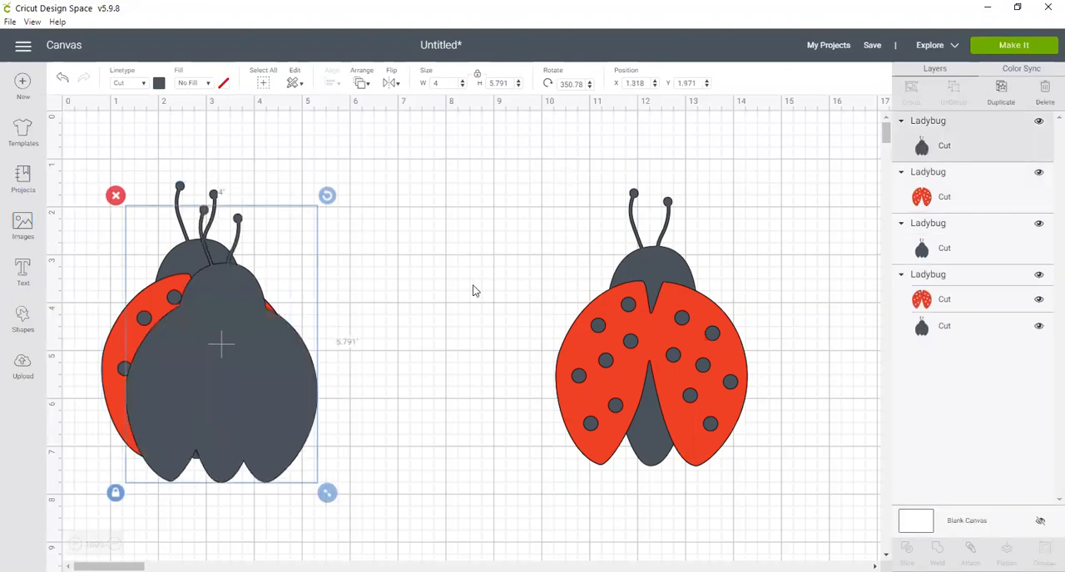
drag(204, 352, 403, 347)
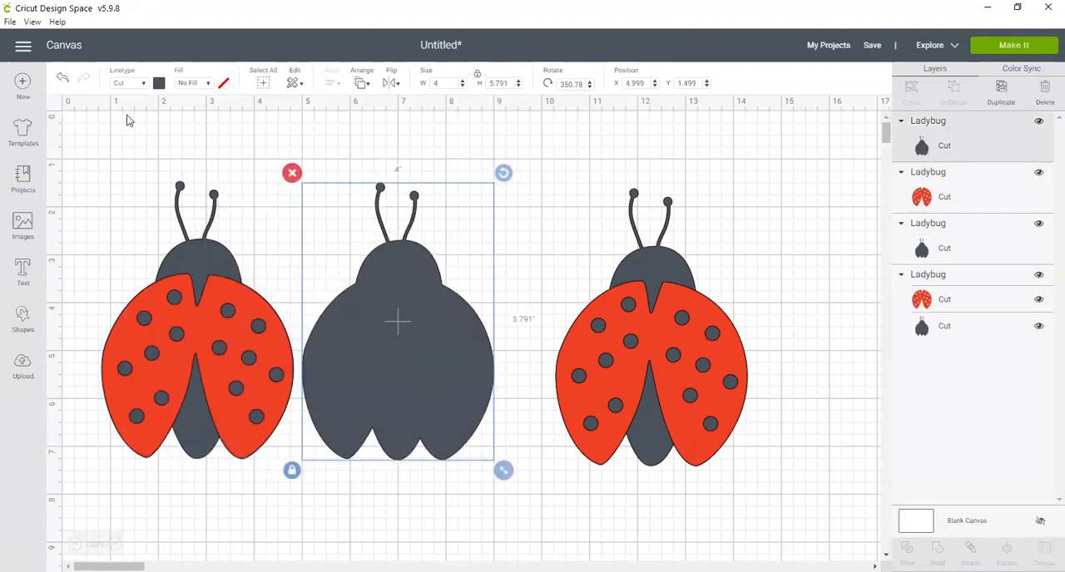
Step: Change the material color of the duplicated body between the ladybugs to white
click(158, 83)
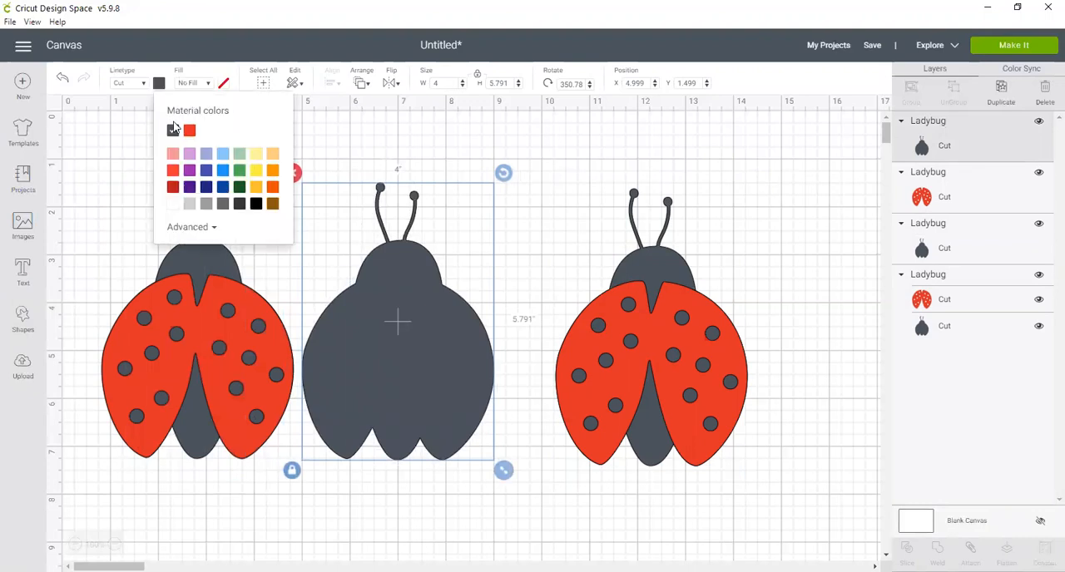
click(172, 206)
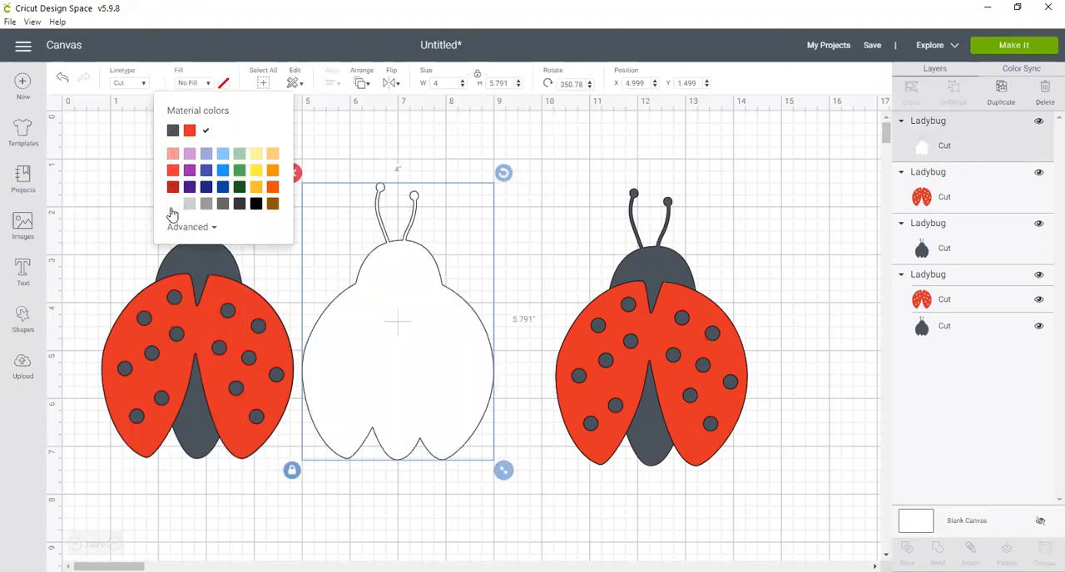
click(123, 261)
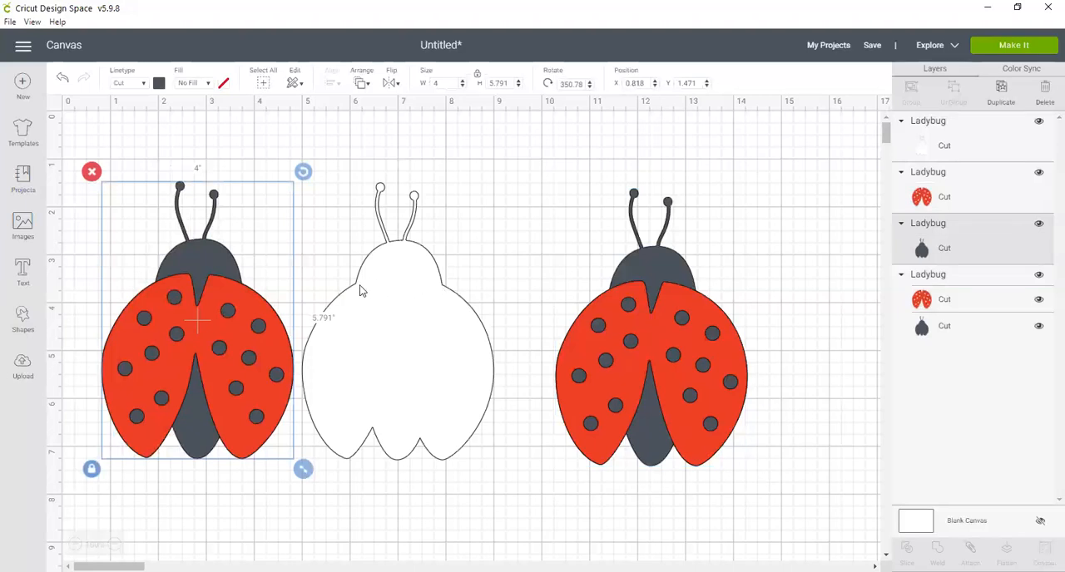
Step: Move the white body partly over the original ladybug and bring the second ladybug to about X 7.9, Y 1.36 inches
click(428, 326)
drag(444, 333, 363, 332)
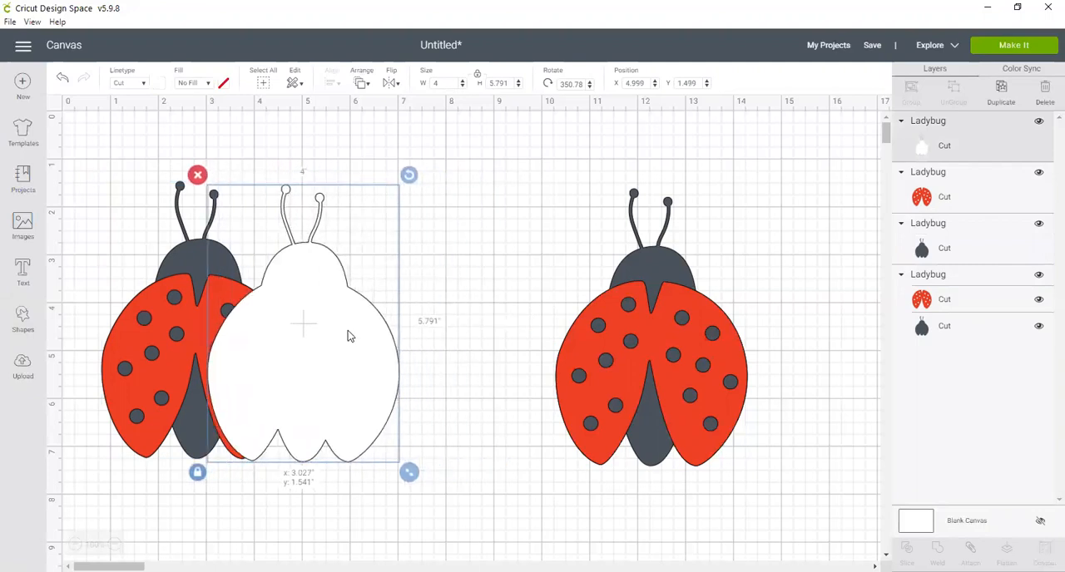
drag(654, 328, 545, 316)
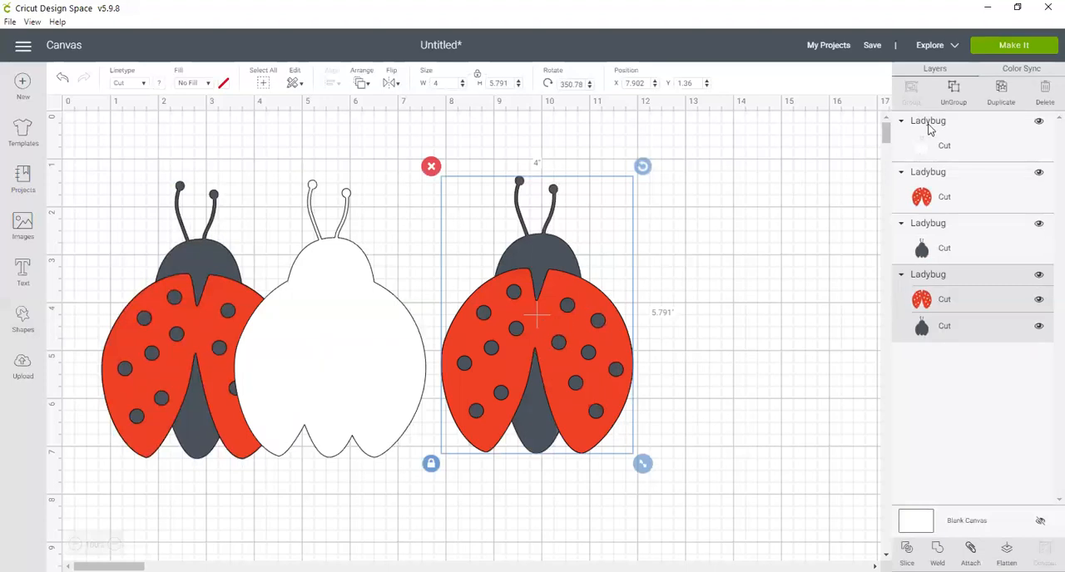
Step: Ungroup the second ladybug and place a duplicate of its dark body at about X 12.25, Y 3.5 inches
click(957, 89)
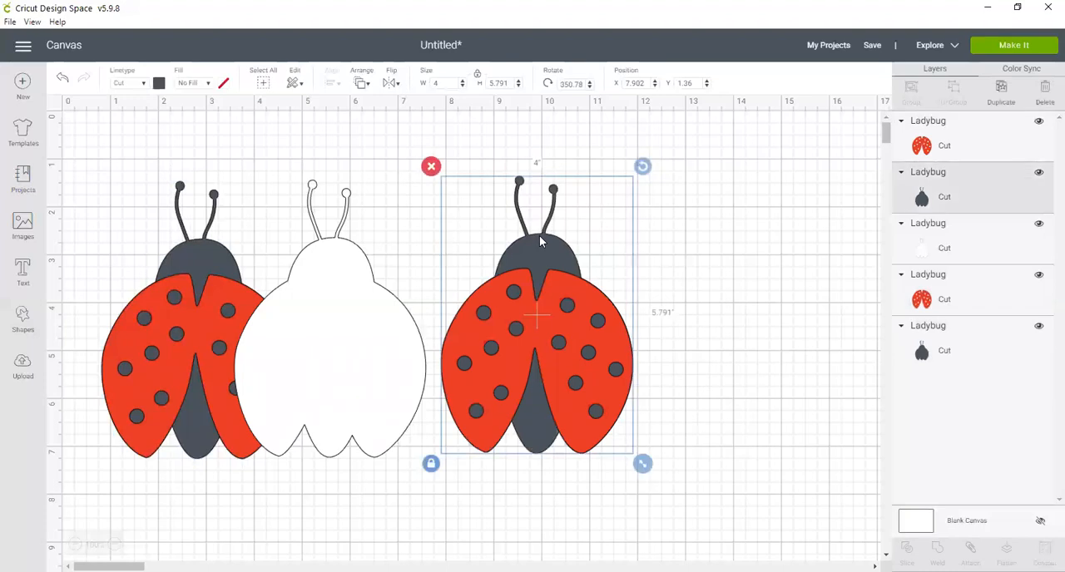
click(1001, 90)
drag(577, 356, 730, 447)
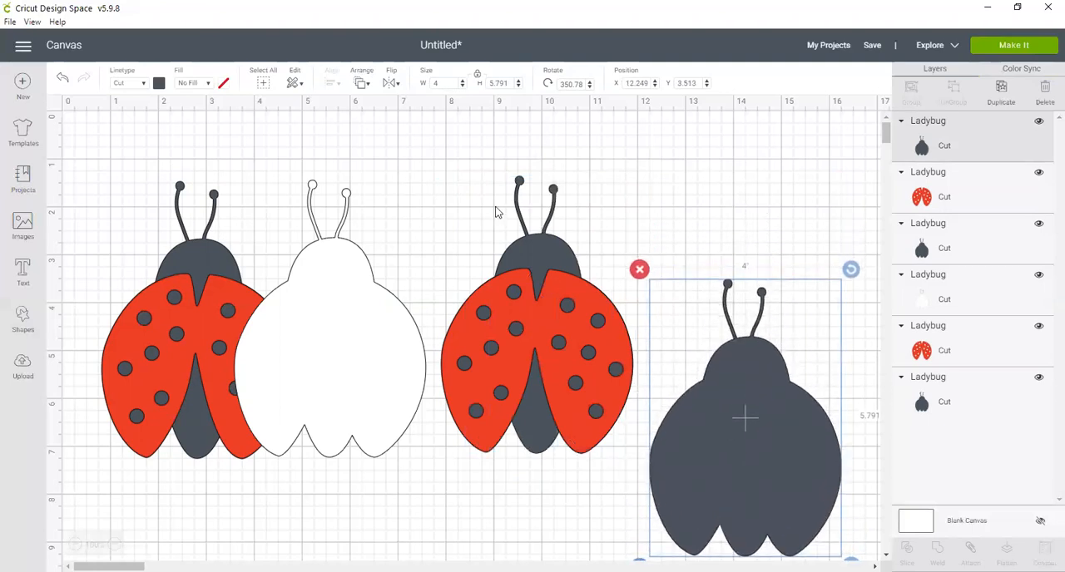
Step: Group the second ladybug's red wings and dark body layers together again
click(445, 164)
drag(441, 161, 636, 470)
click(912, 90)
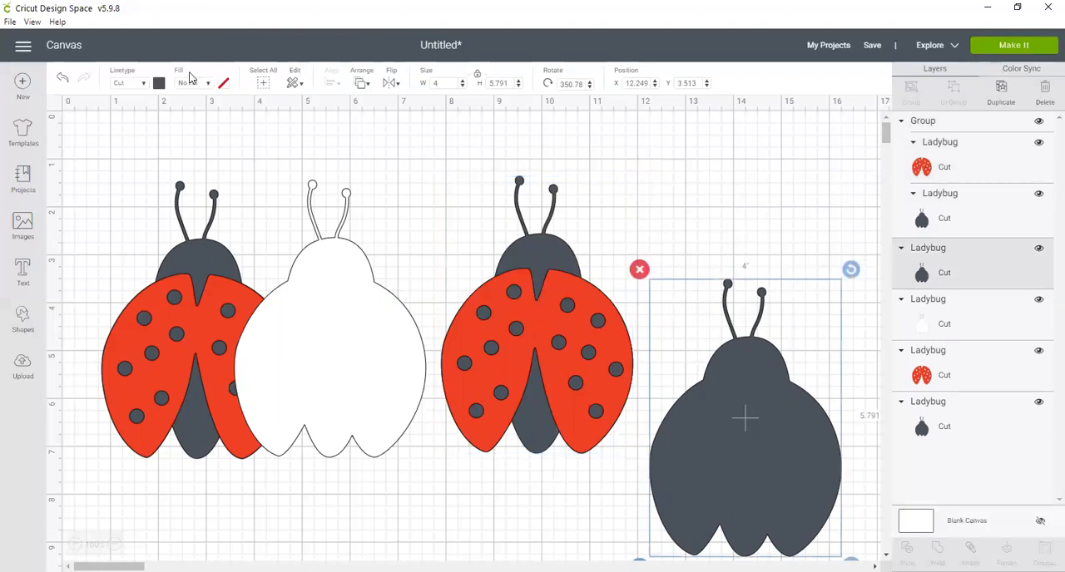
Step: Change the second ladybug's duplicated dark body to white material
click(158, 84)
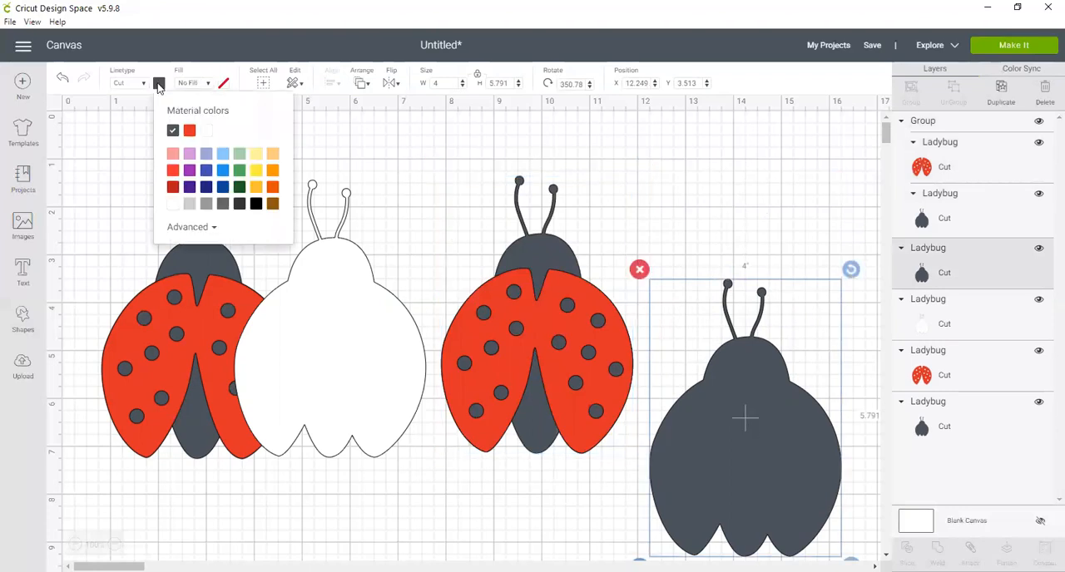
click(172, 204)
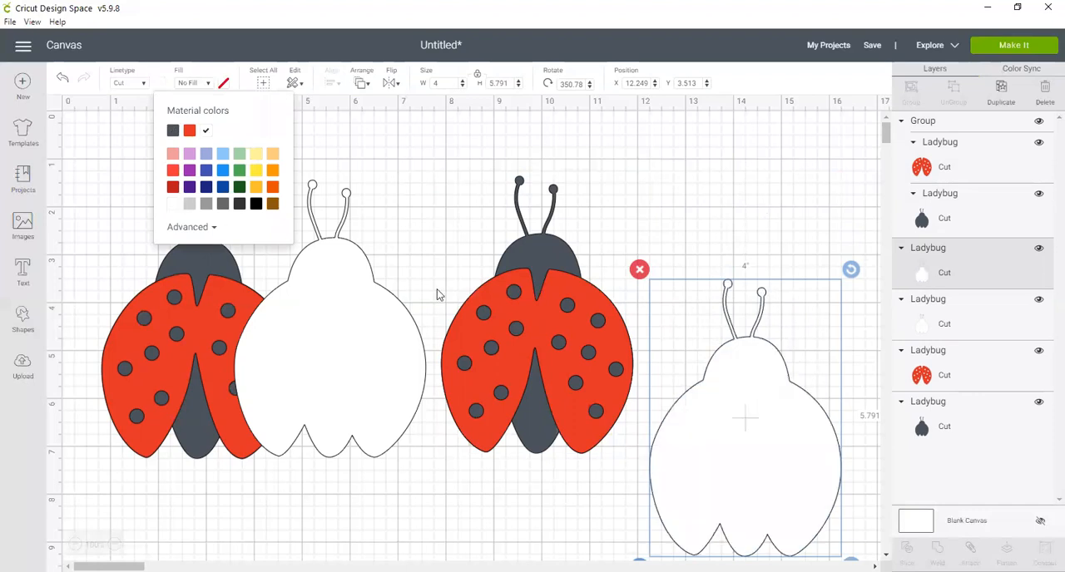
click(750, 421)
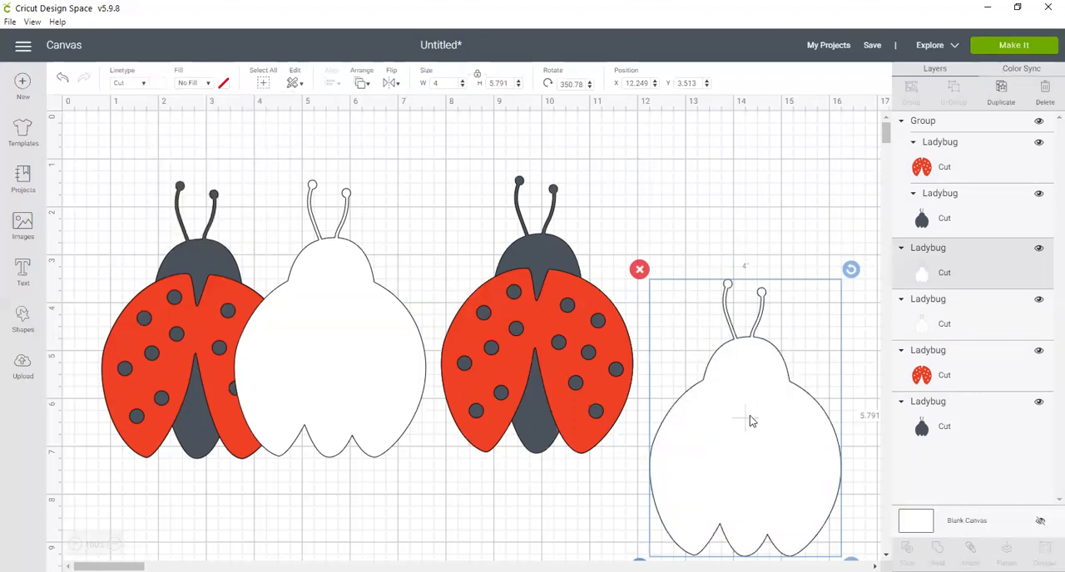
Step: Duplicate the second ladybug's white body, flip the copy vertically, and place it above the upright one at about X 12.2, Y 1.4 inches
click(1002, 88)
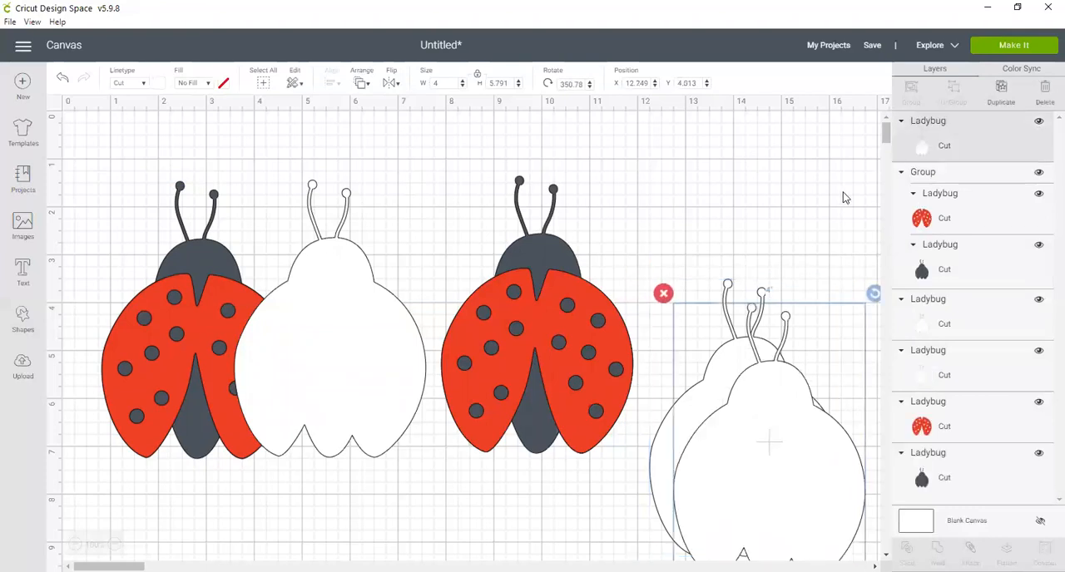
scroll(845, 196, down, 1)
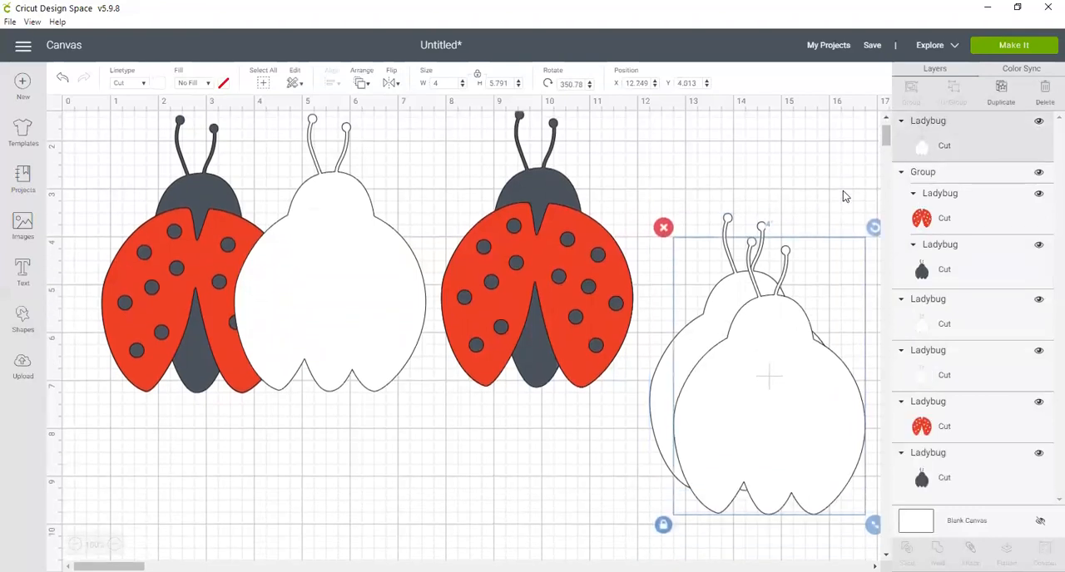
click(392, 86)
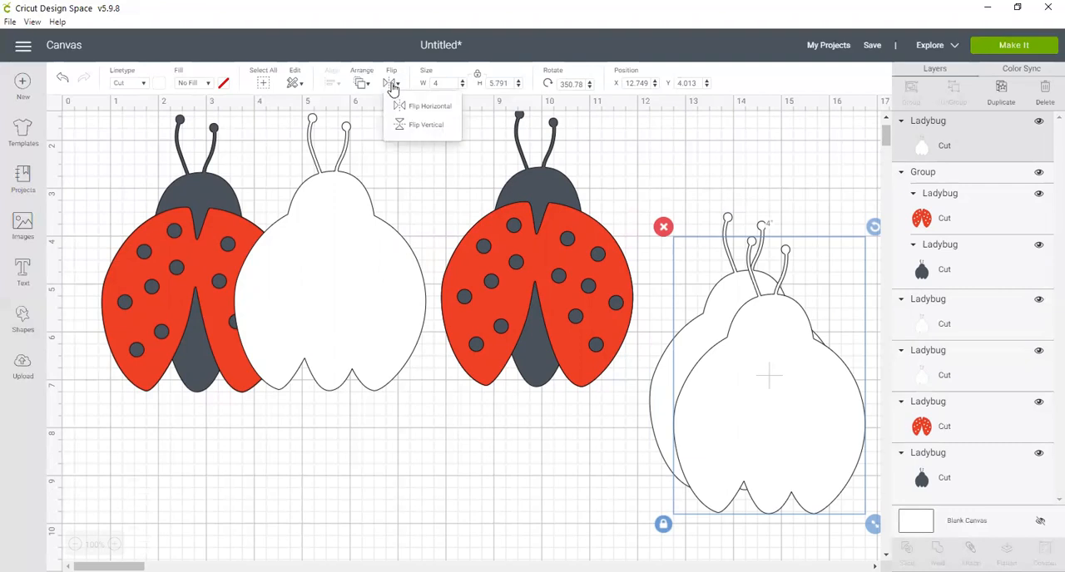
click(417, 124)
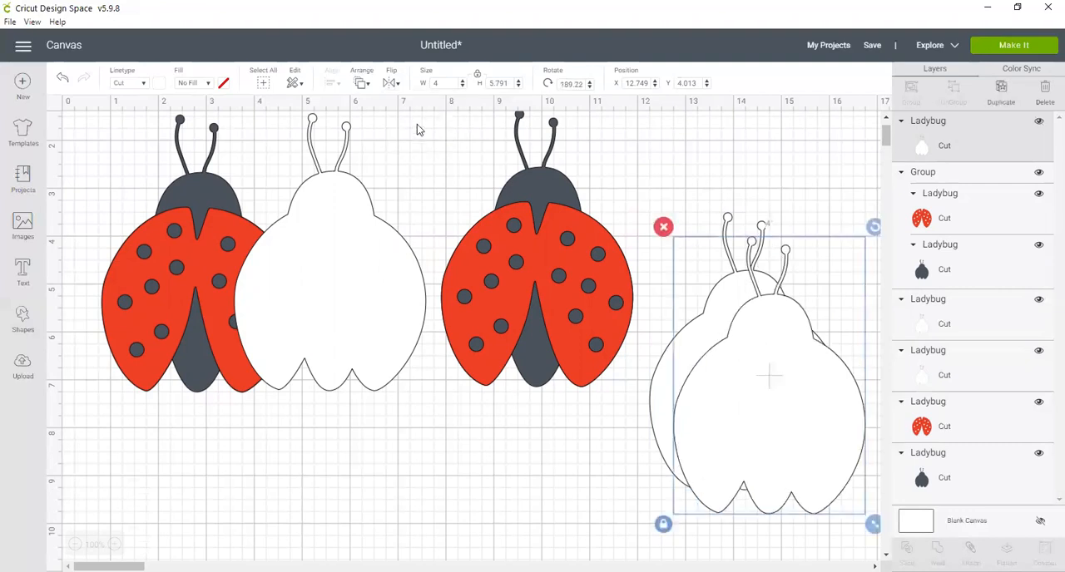
drag(763, 349, 739, 223)
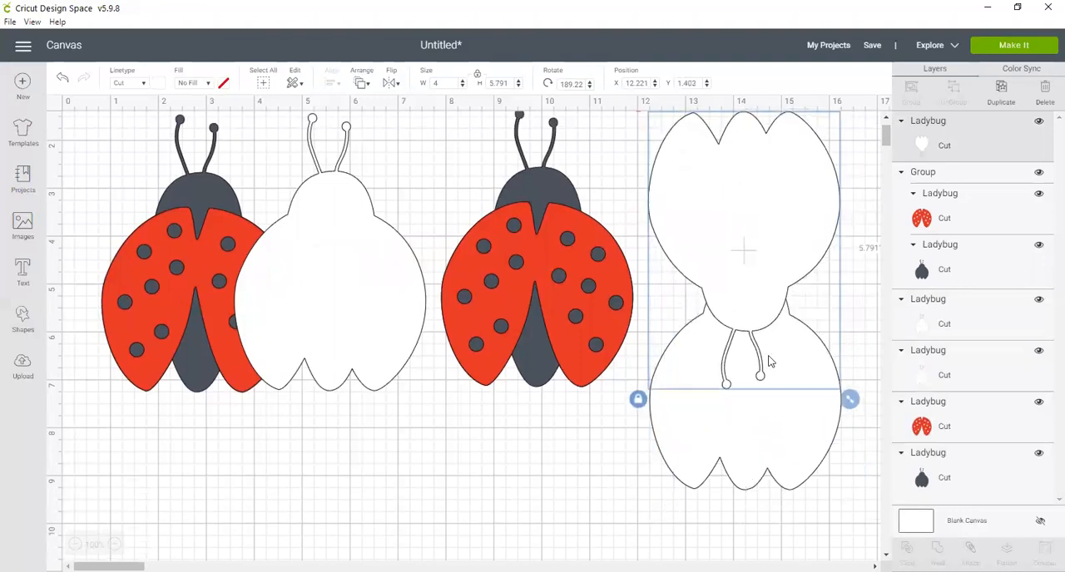
Step: Move the upright white body down to about Y 4.28 inches and set its X position to 12
drag(737, 437, 736, 470)
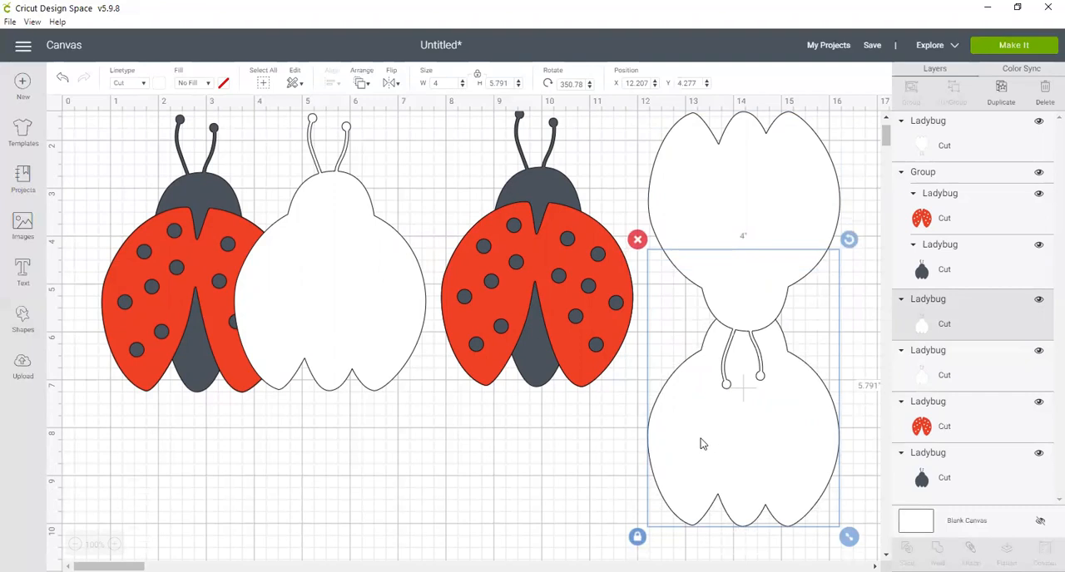
double_click(639, 83)
text(12)
key(Return)
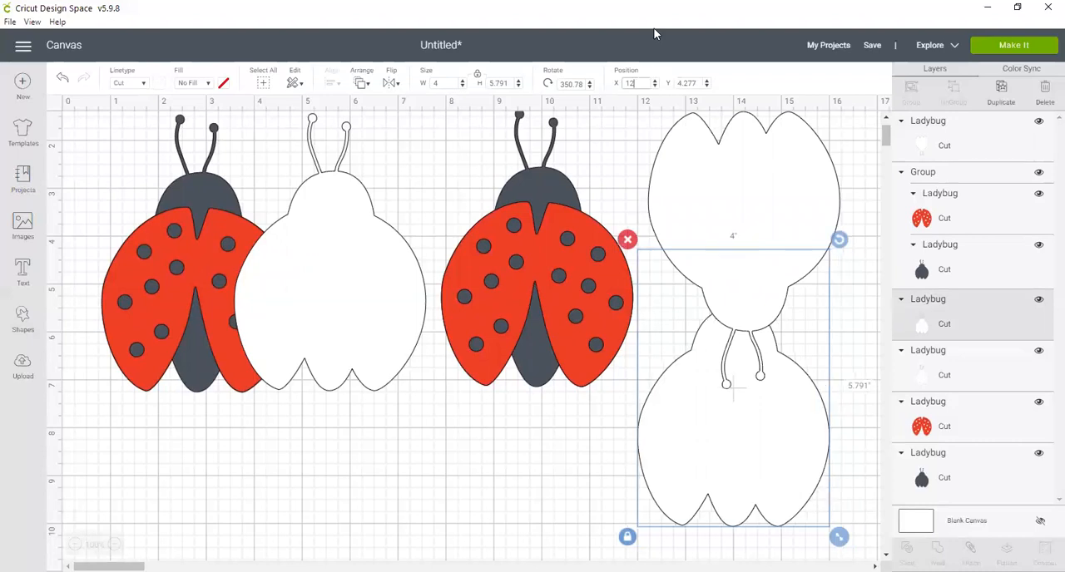
Step: Set the flipped white body's X position to 12 inches
click(744, 200)
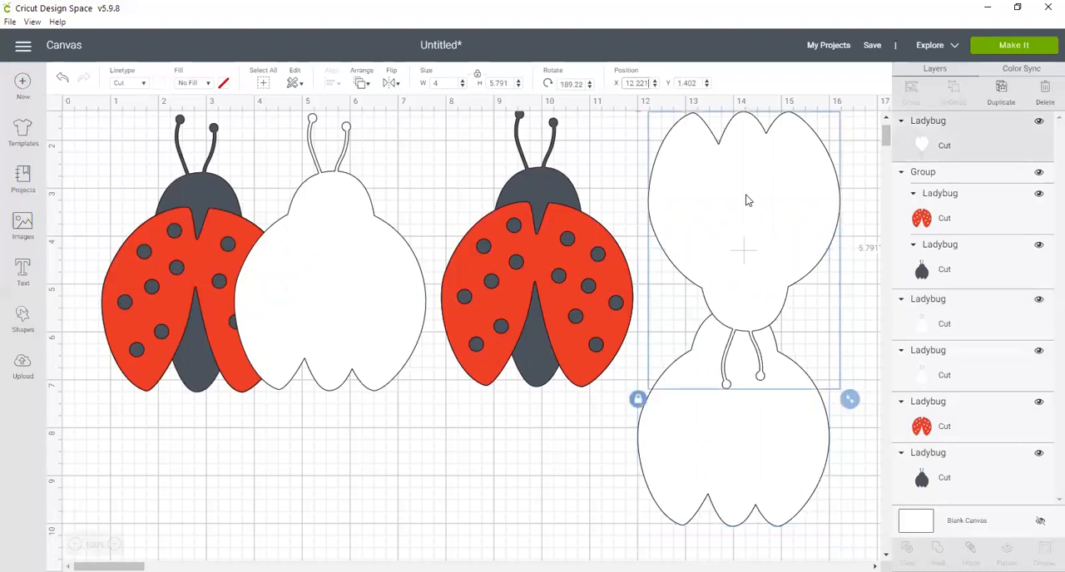
double_click(637, 83)
text(12)
key(Return)
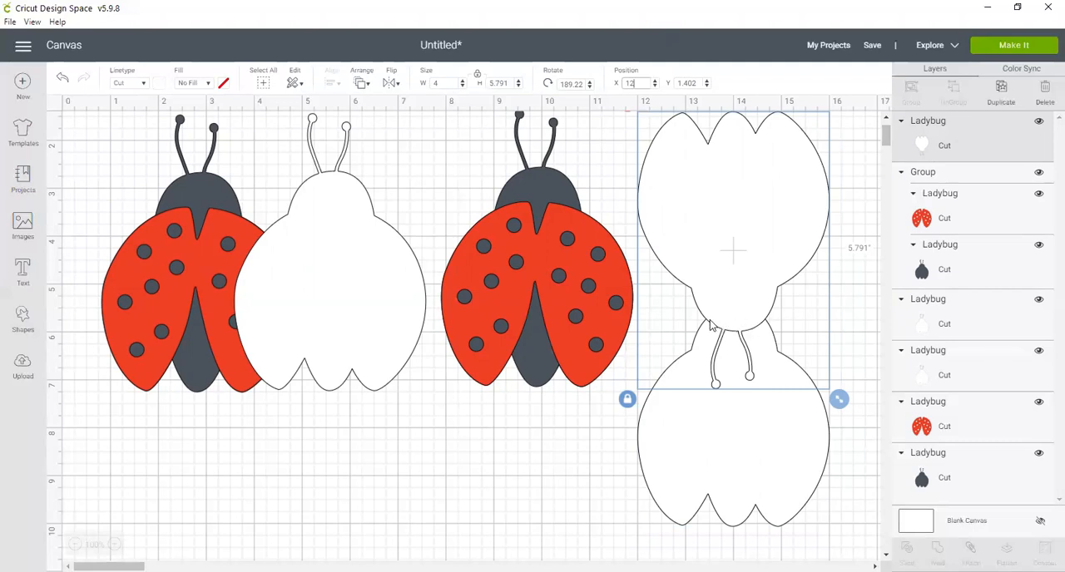
Step: Raise the upright white body to about Y 4.14 inches and weld it with the flipped body into one card base
click(746, 464)
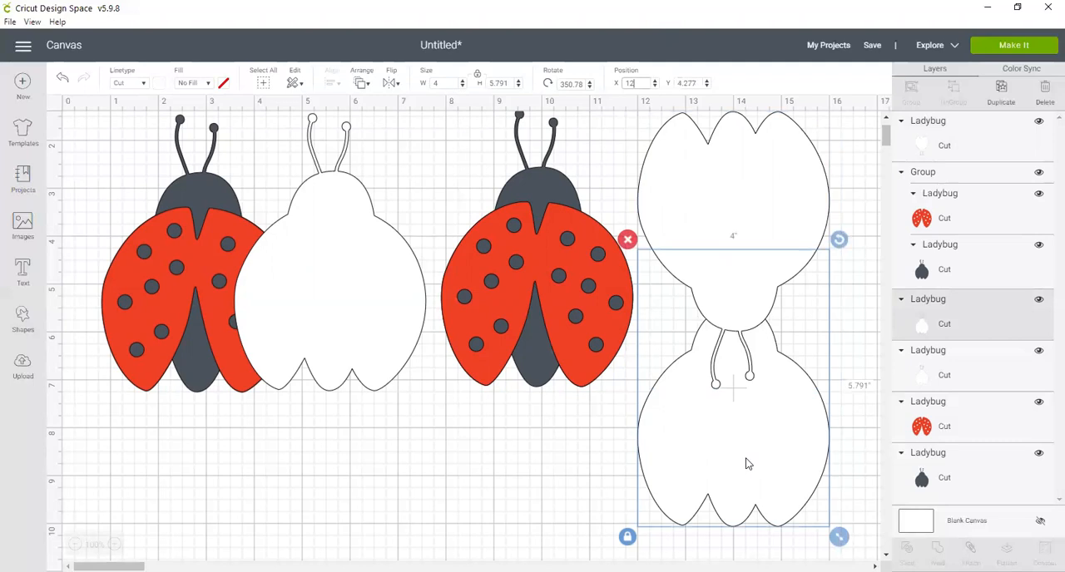
drag(749, 460, 750, 452)
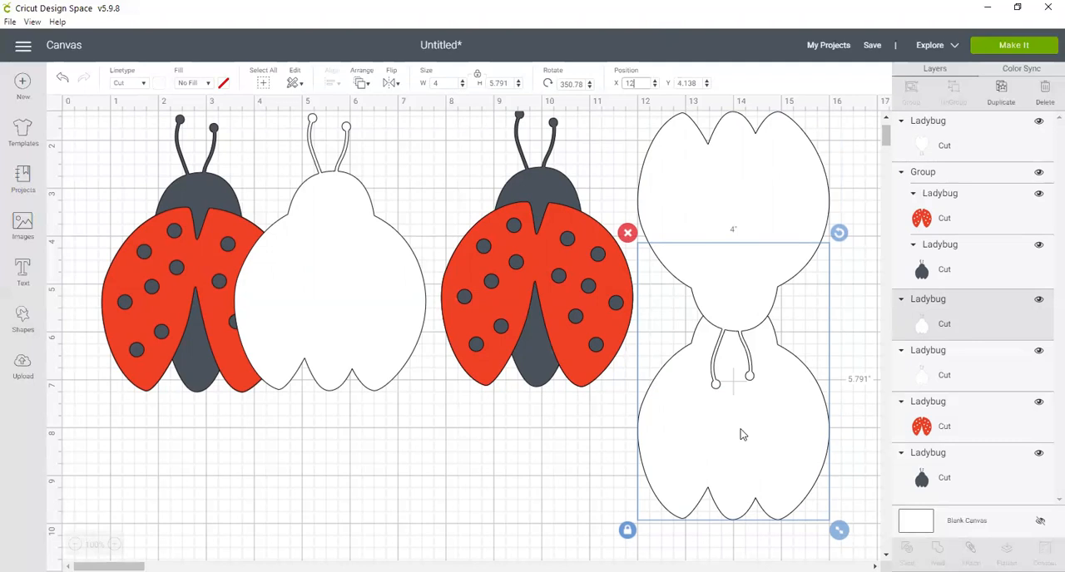
shift+click(729, 192)
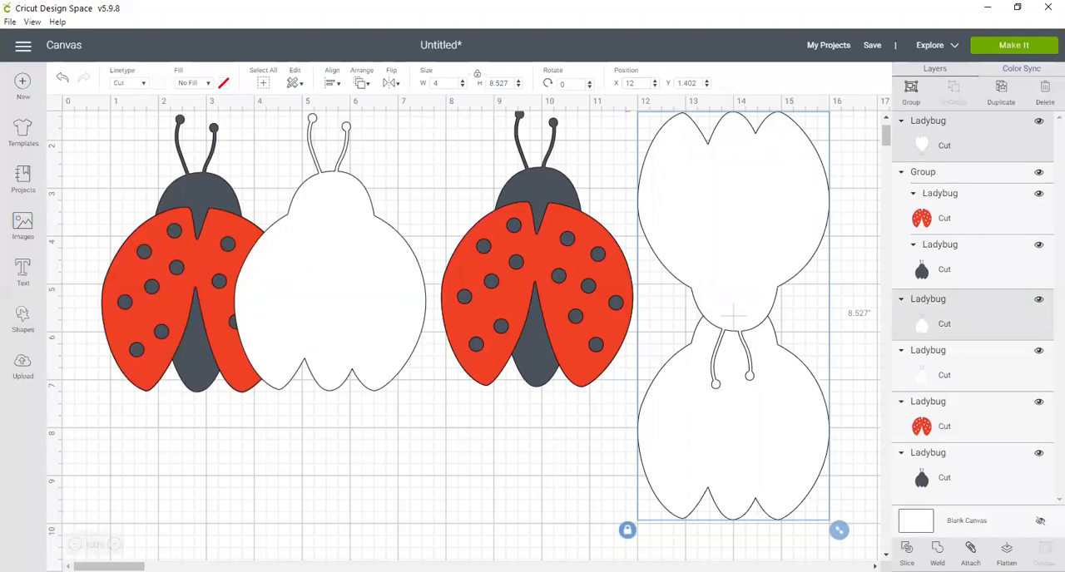
click(937, 551)
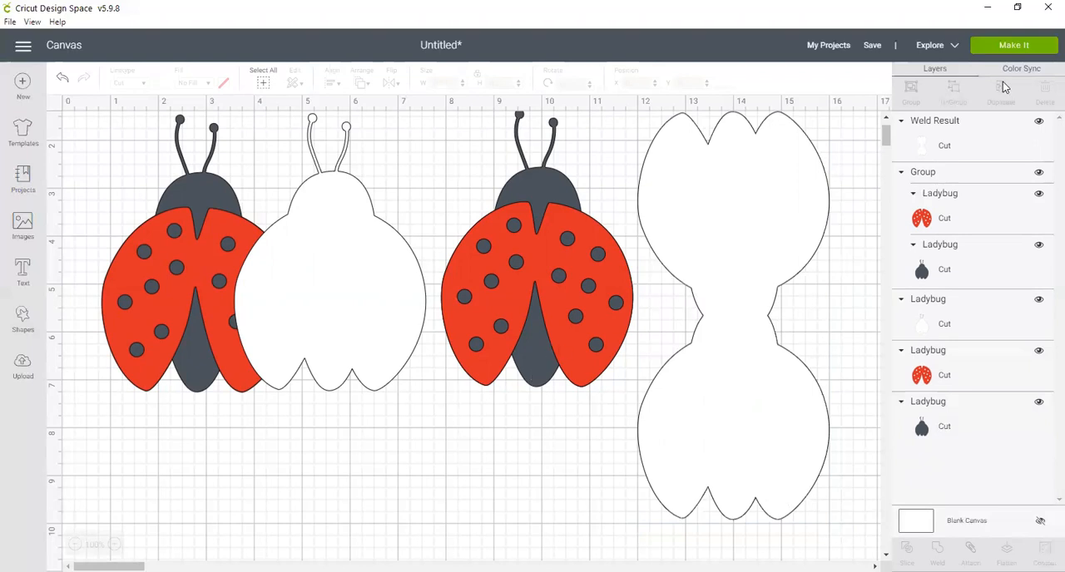
Step: Send the project to cut preparation and review the layout of the white, red and dark grey mats
click(1014, 47)
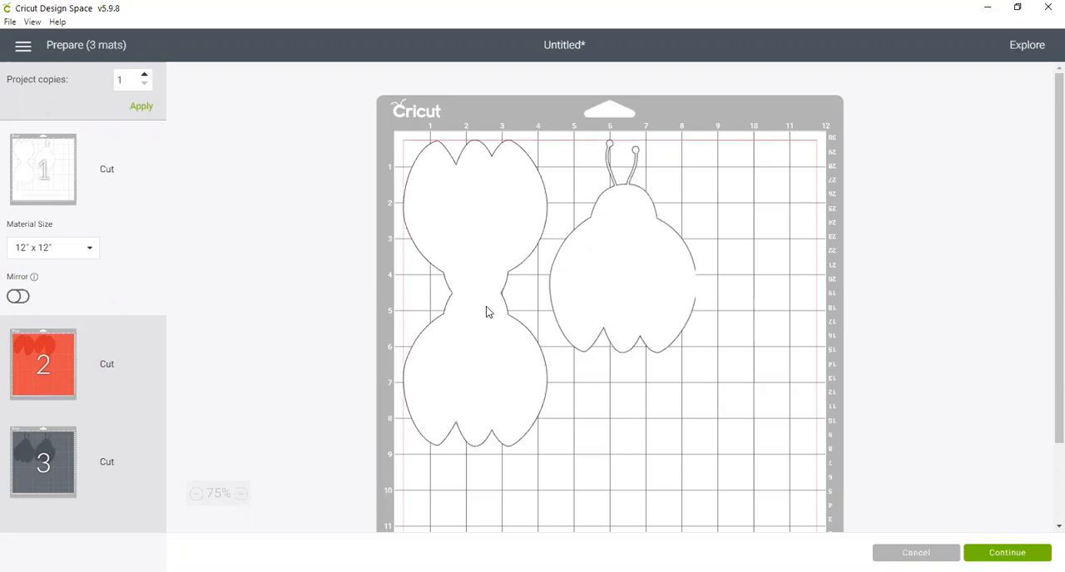
click(67, 358)
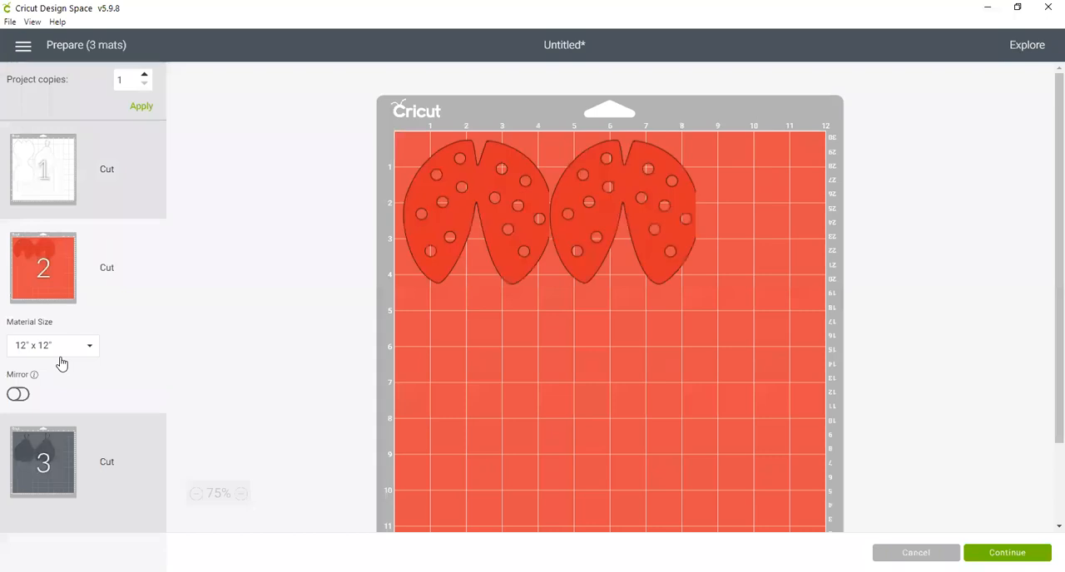
click(46, 456)
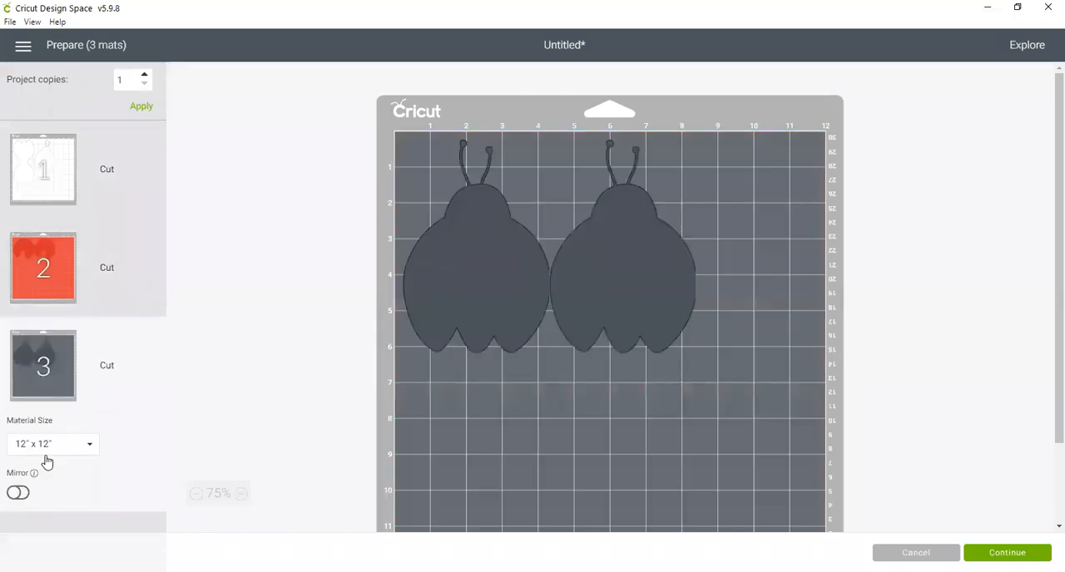